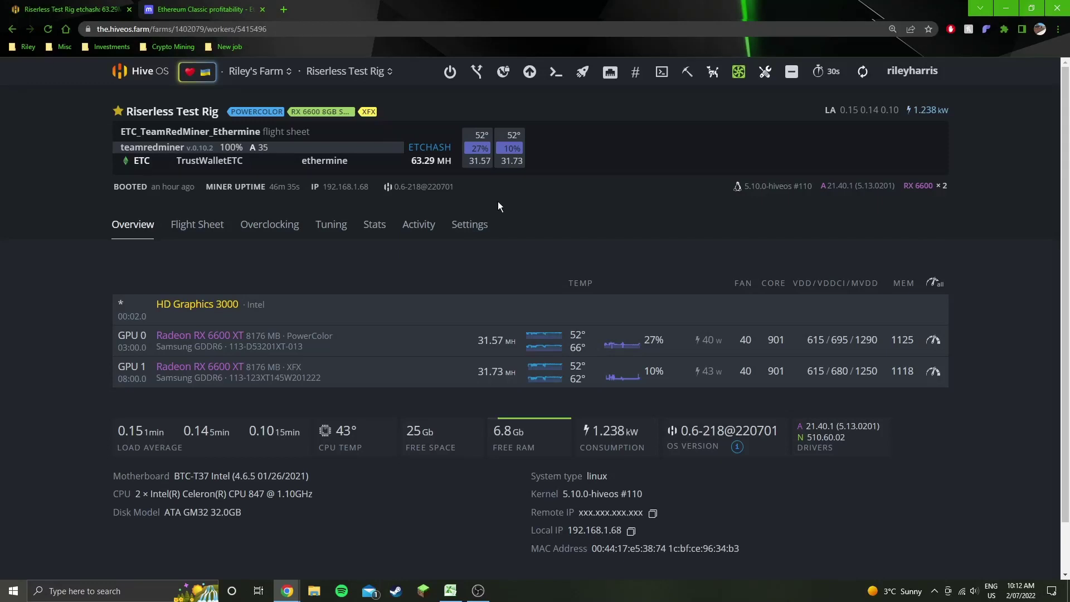
Step: Try 80 for GPU 1's memory controller voltage in the all-GPU overclock dialog, then cancel without saving
click(938, 284)
scroll(675, 333, down, 3)
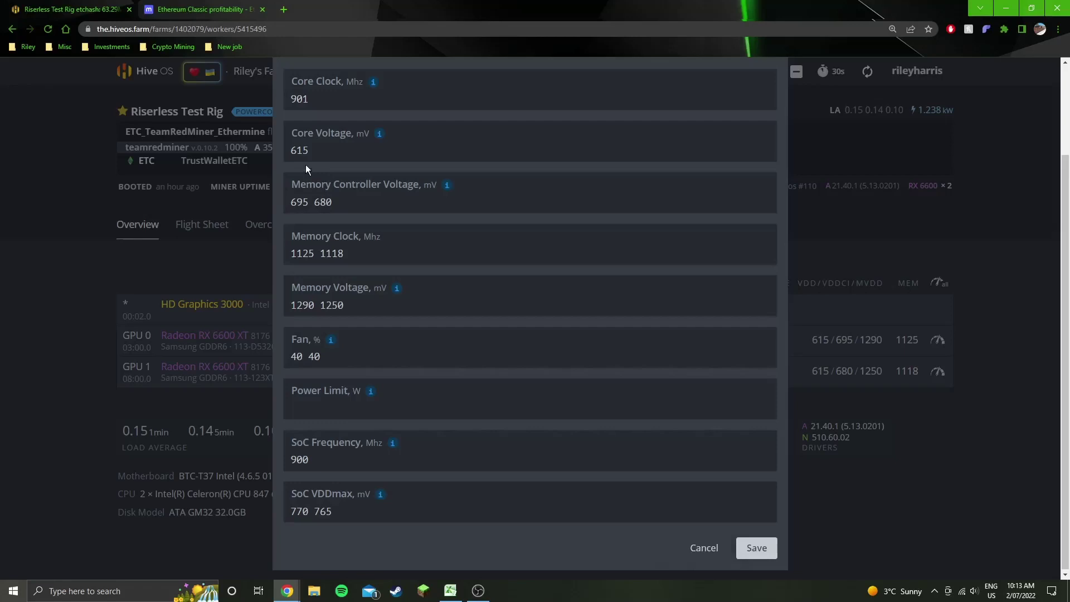
click(312, 202)
drag(320, 201, 356, 208)
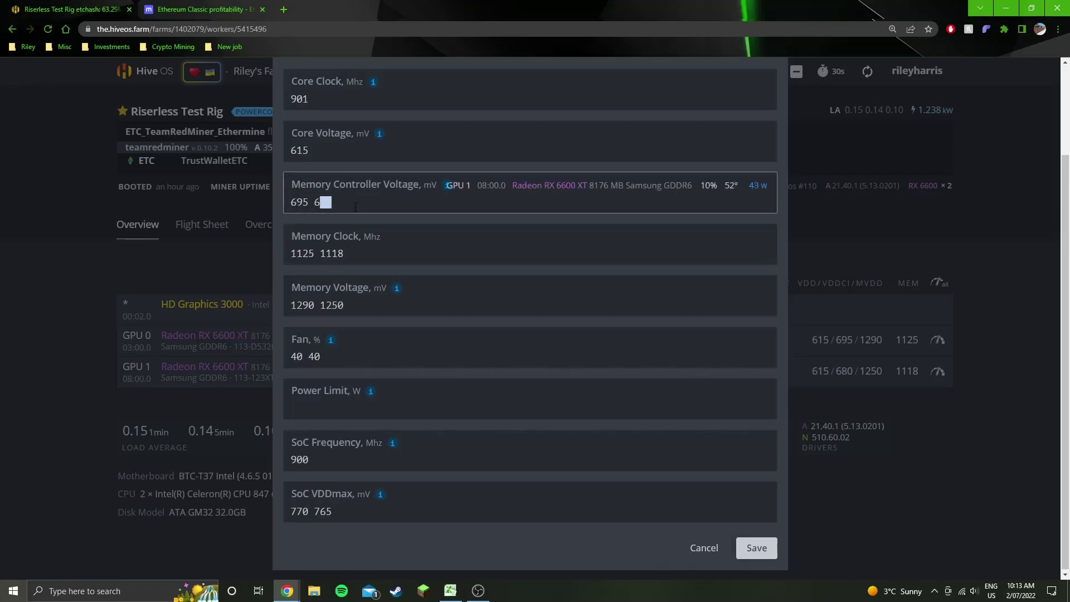
text(80)
click(693, 550)
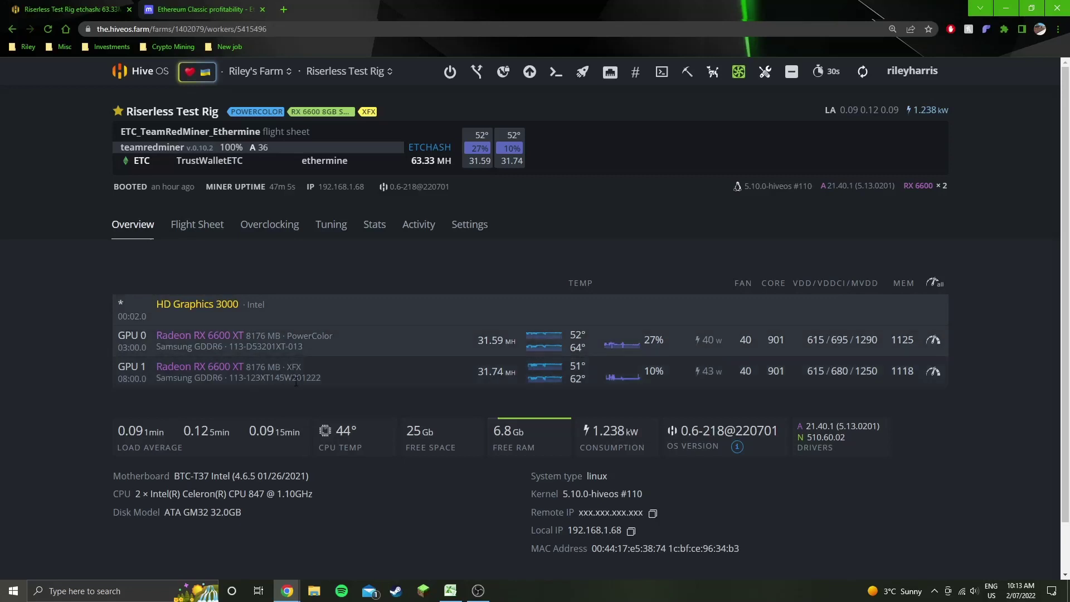
Step: Recheck the memory controller voltage values unchanged, refresh rig stats, and glance at minerstat ETC profitability
click(936, 283)
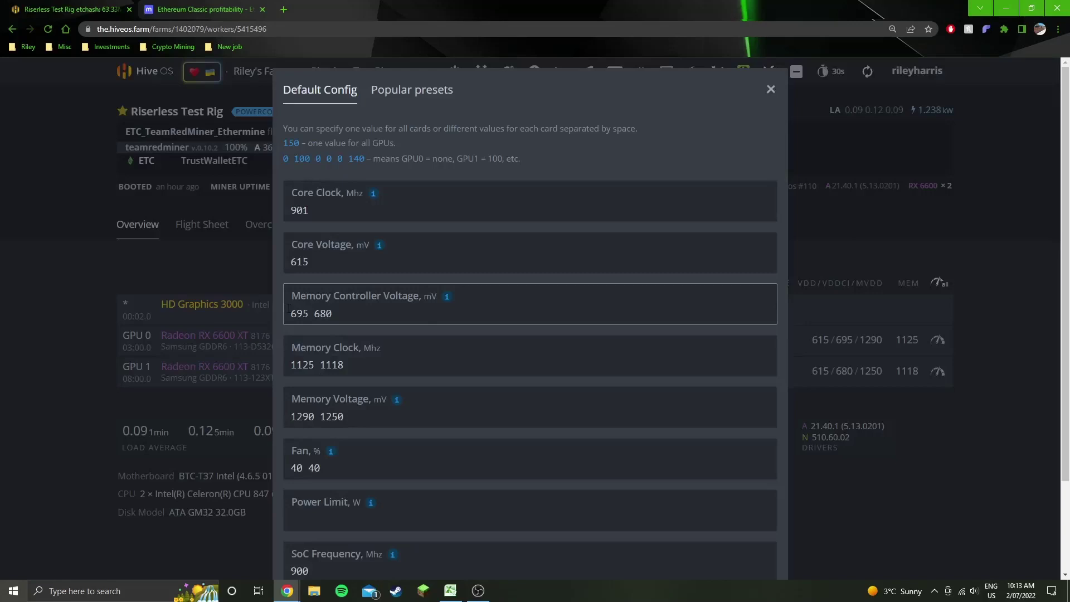
click(353, 311)
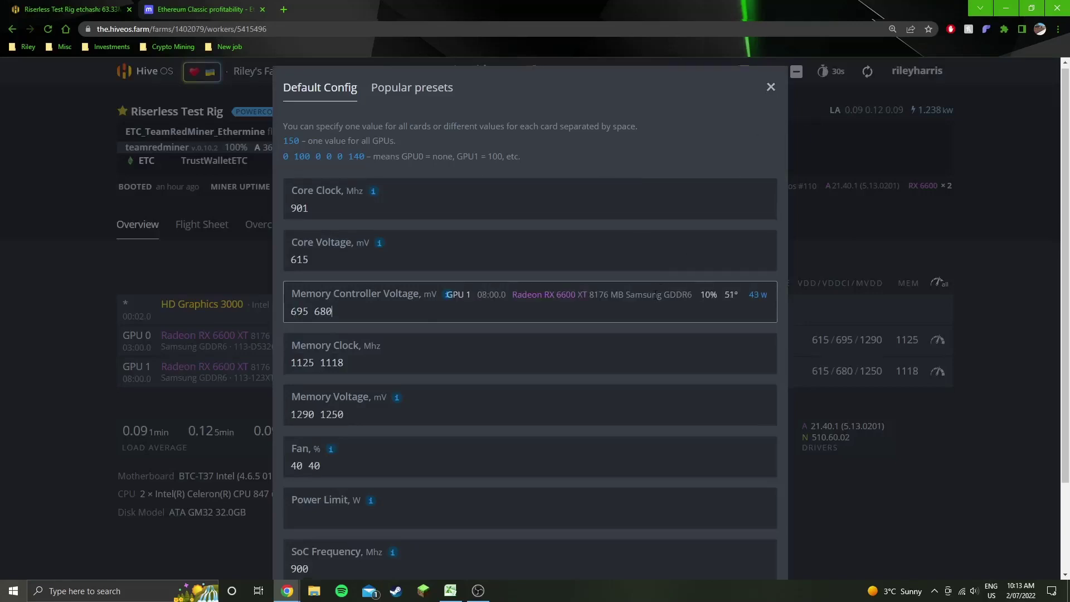
scroll(660, 339, down, 2)
scroll(660, 340, up, 2)
click(771, 90)
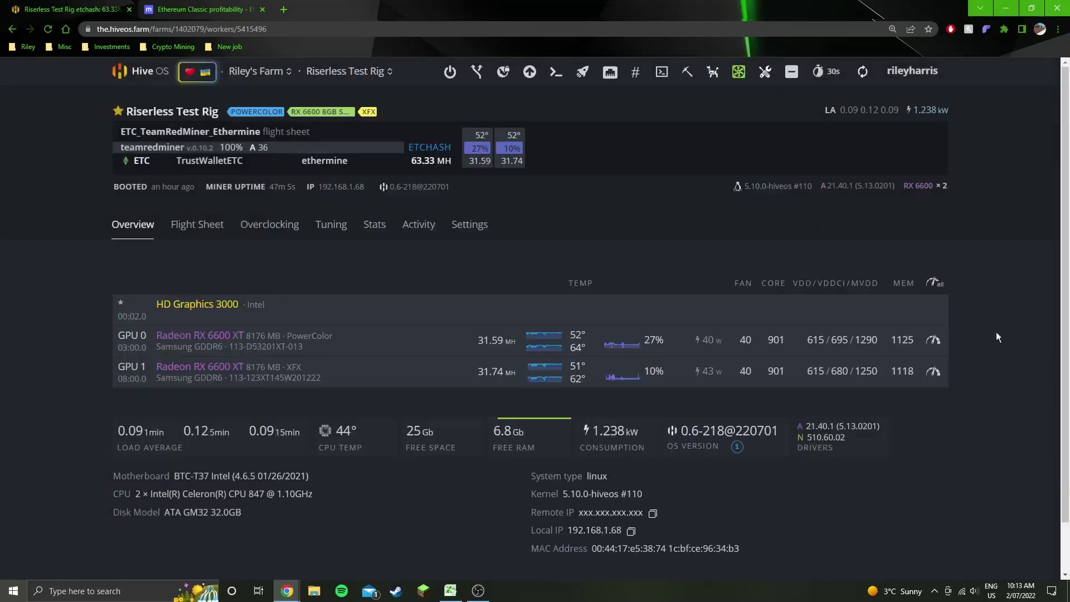
click(863, 78)
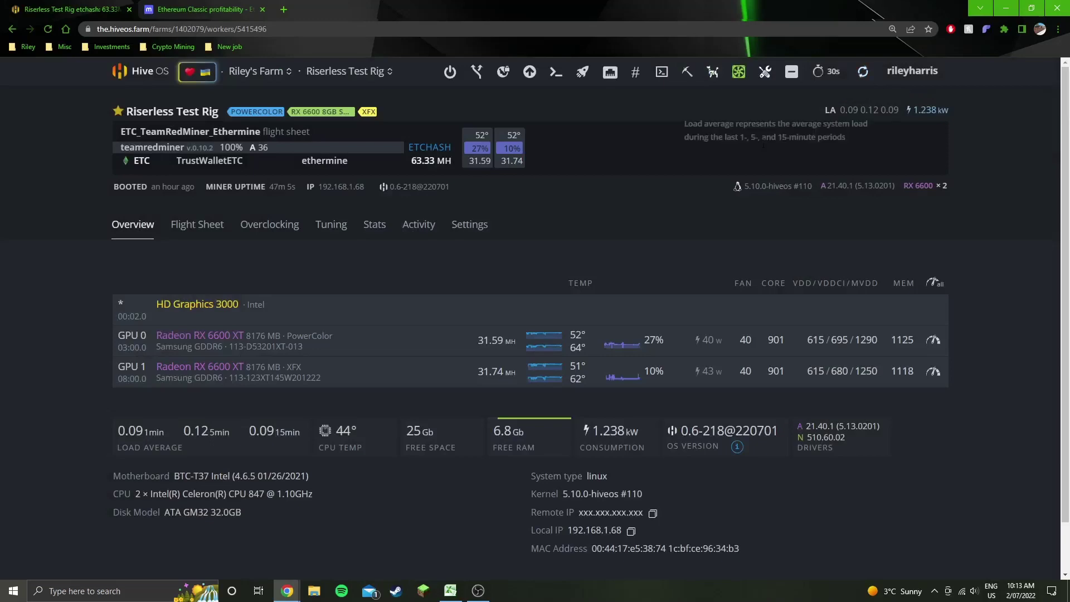
key(ctrl+Tab)
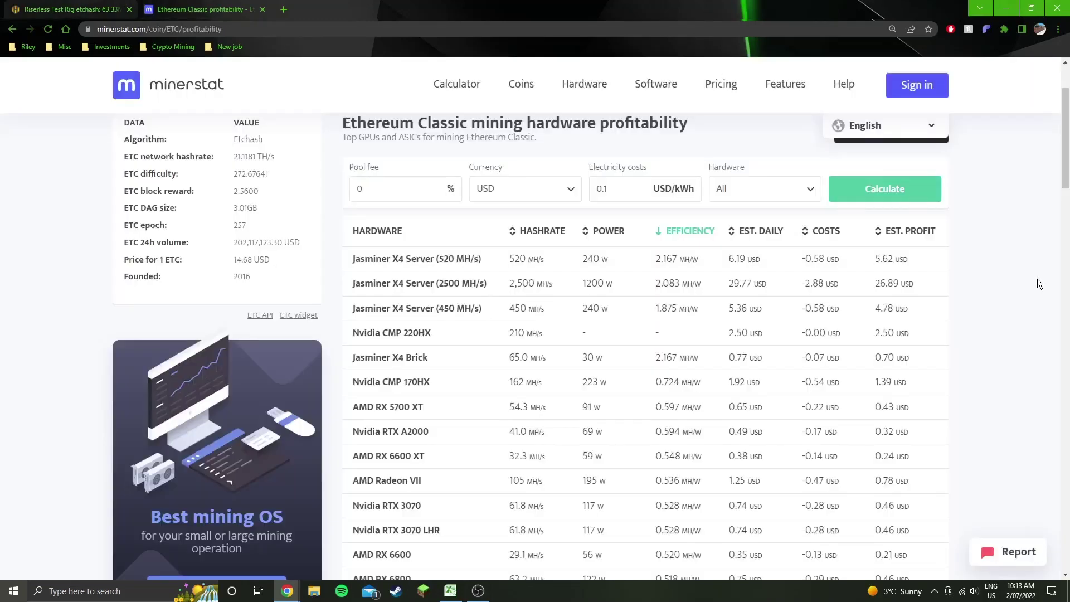
click(67, 9)
Step: On the ETH sheet, inspect D15's 123 - 17 calculation, the XFX 6600XT's 52.5 W and Power Color hashrate
click(457, 594)
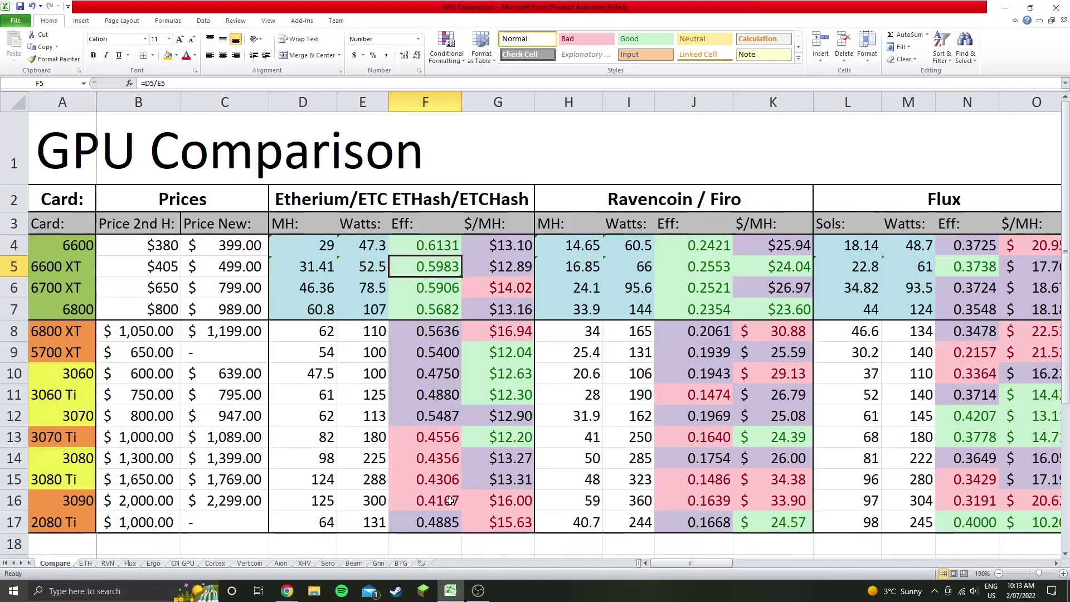
click(87, 564)
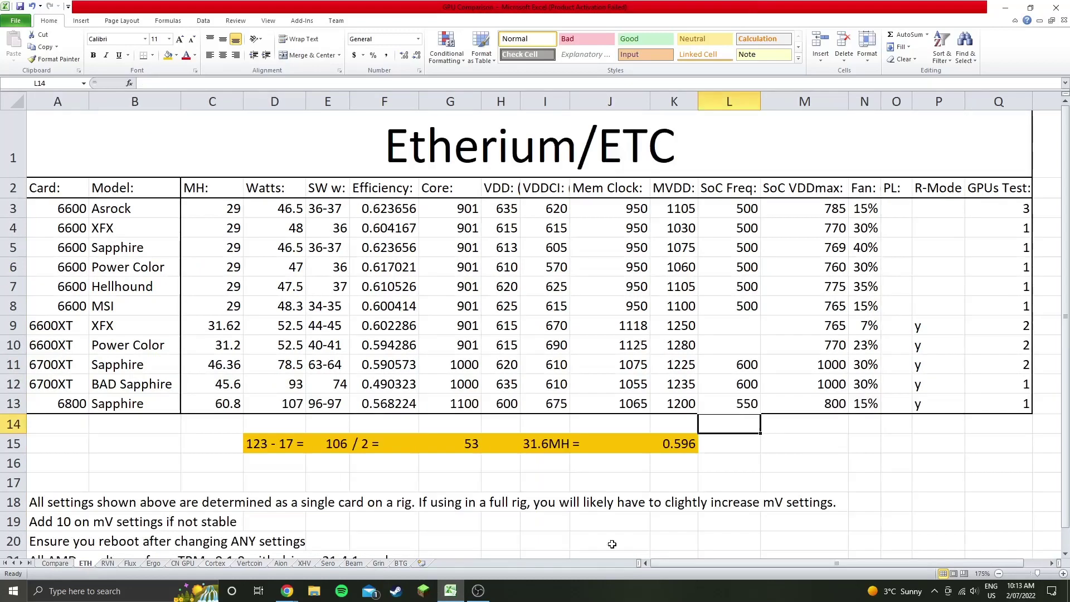
click(257, 448)
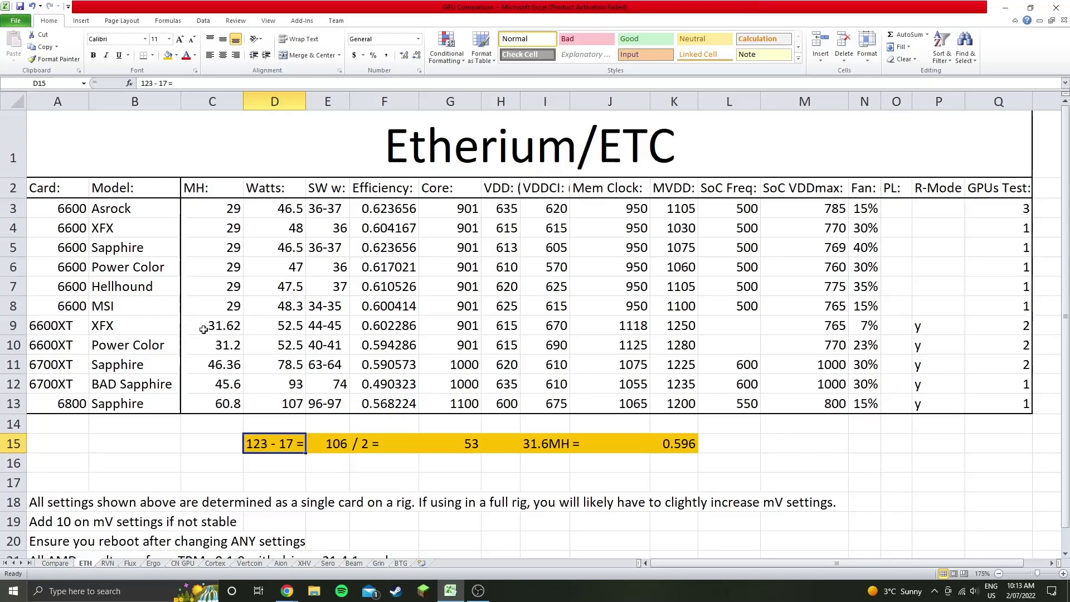
click(277, 325)
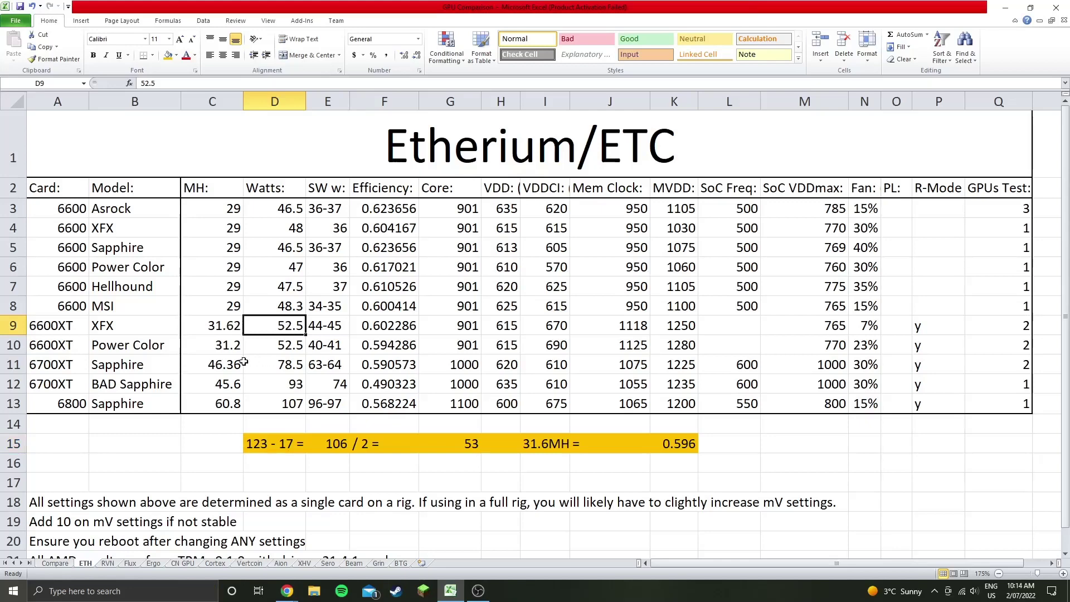
click(200, 343)
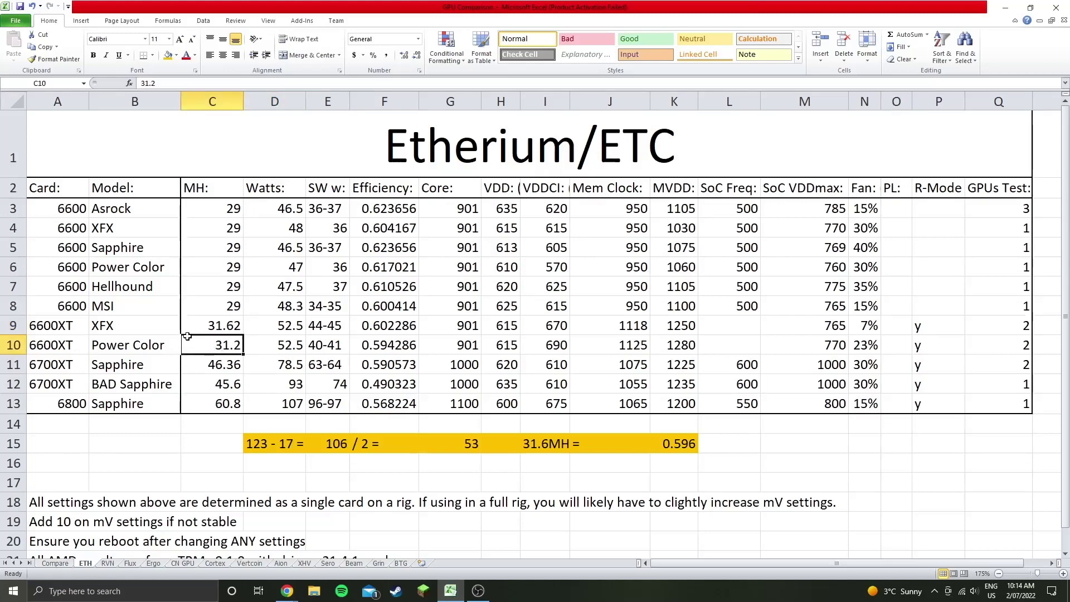
Step: Compare both 6600XT hashrates in C9:C10, then check I15's 31.6MH value and K15's efficiency formula
mouse_move(206, 330)
mouse_down()
mouse_move(204, 343)
mouse_move(210, 327)
mouse_up()
click(217, 344)
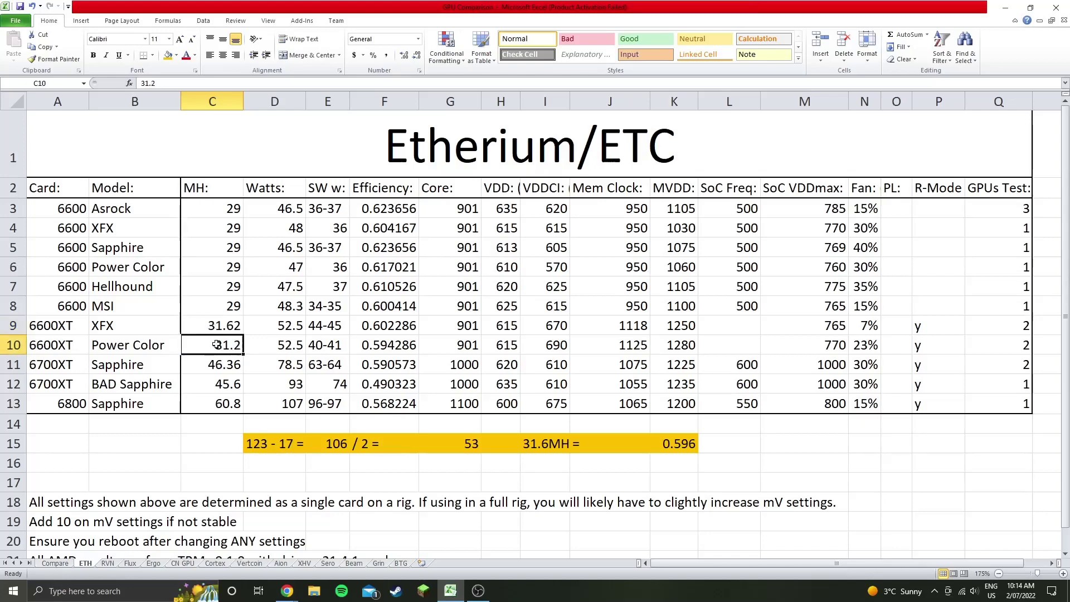
click(548, 446)
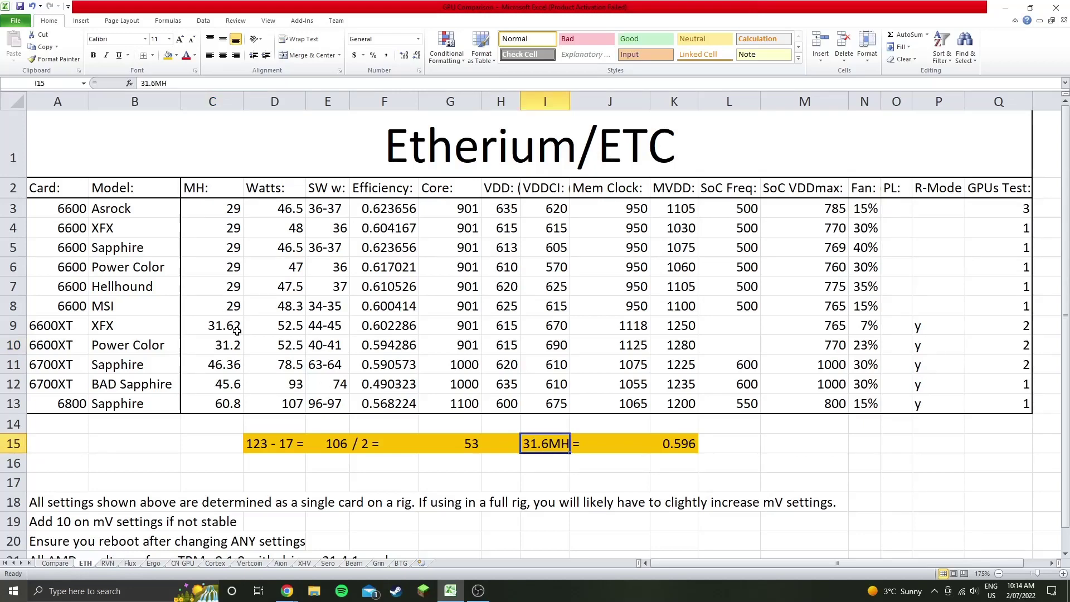
click(679, 439)
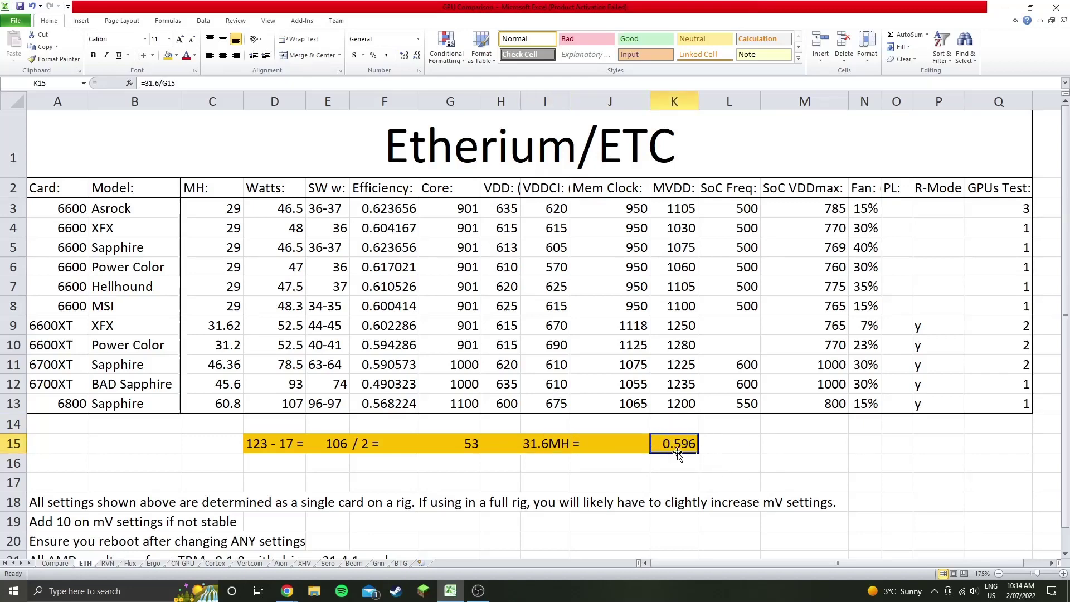
Step: On the Compare sheet, check that D5's 6600 XT hashrate and F5's efficiency formulas reference ETH results
click(55, 563)
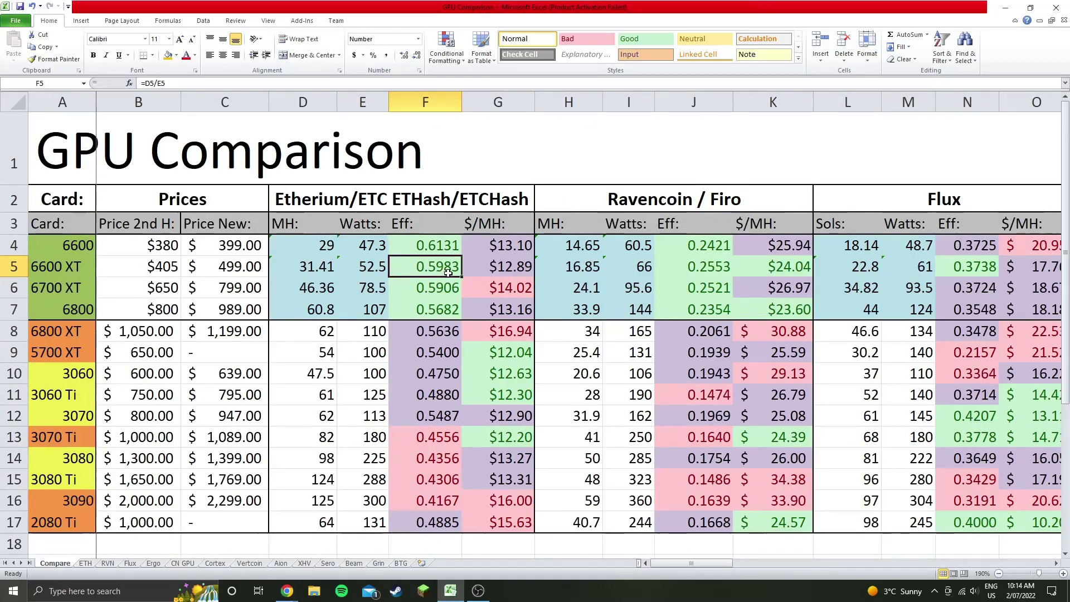
click(306, 271)
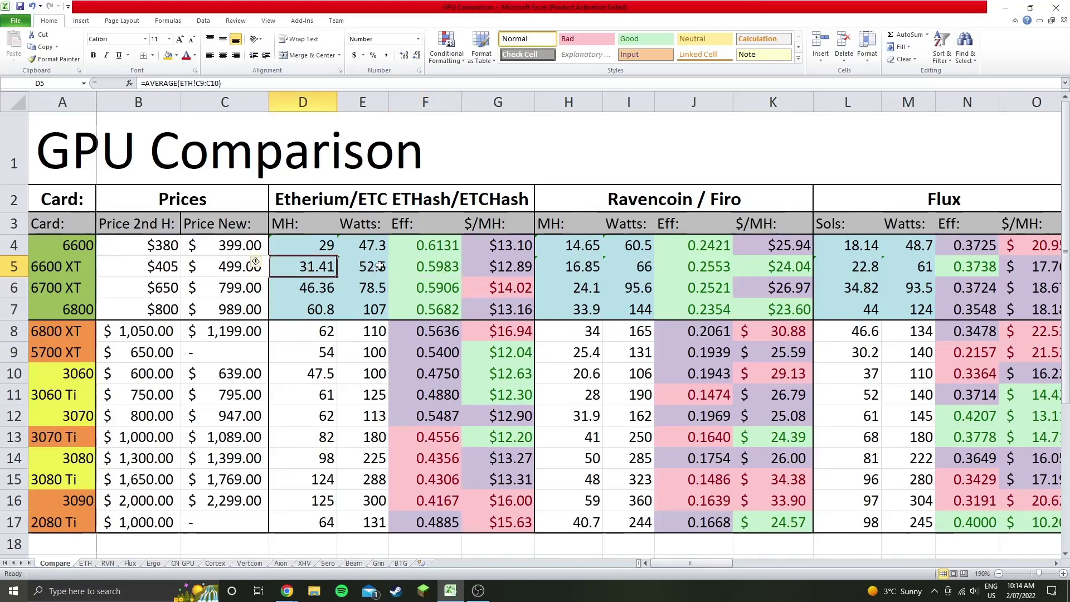
click(443, 270)
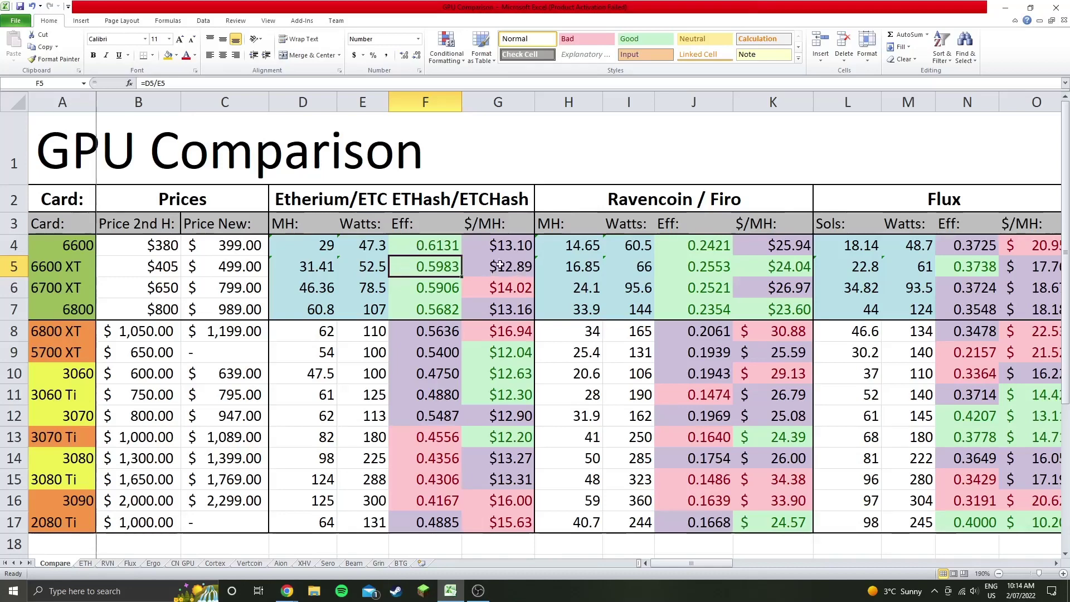
Step: Review the 6600 and 6600 XT $/MH formulas, then set the 6600 XT second-hand price to $385
click(479, 266)
click(471, 244)
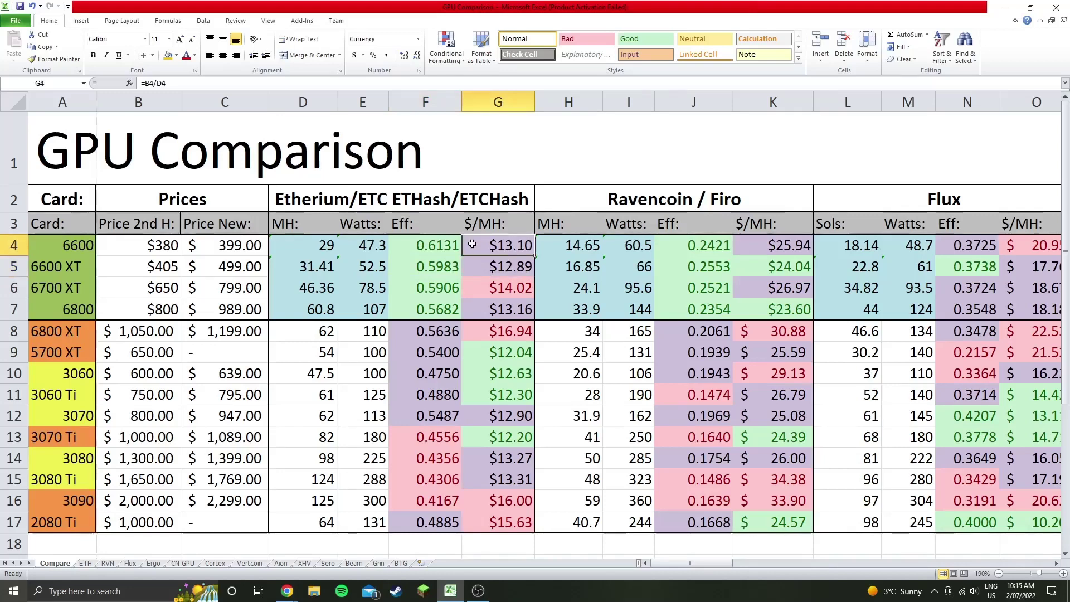
click(131, 272)
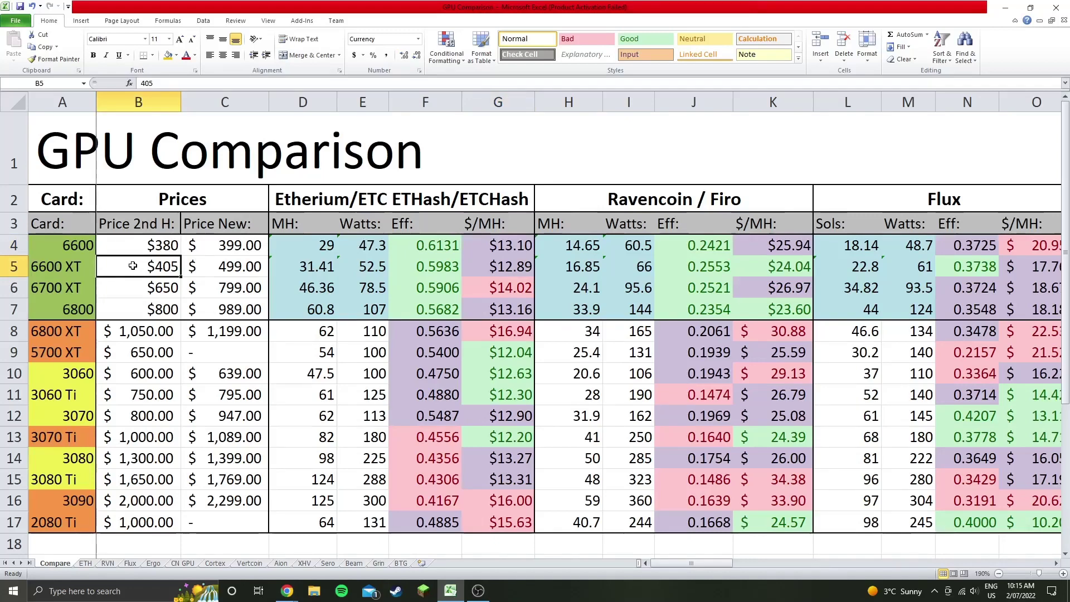
key(Down)
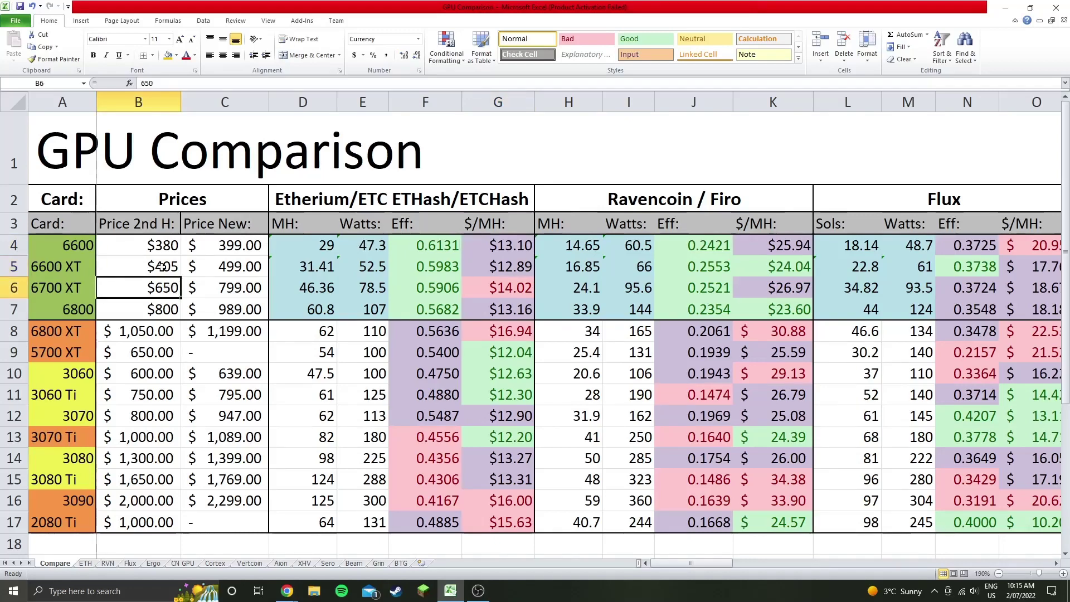
click(161, 267)
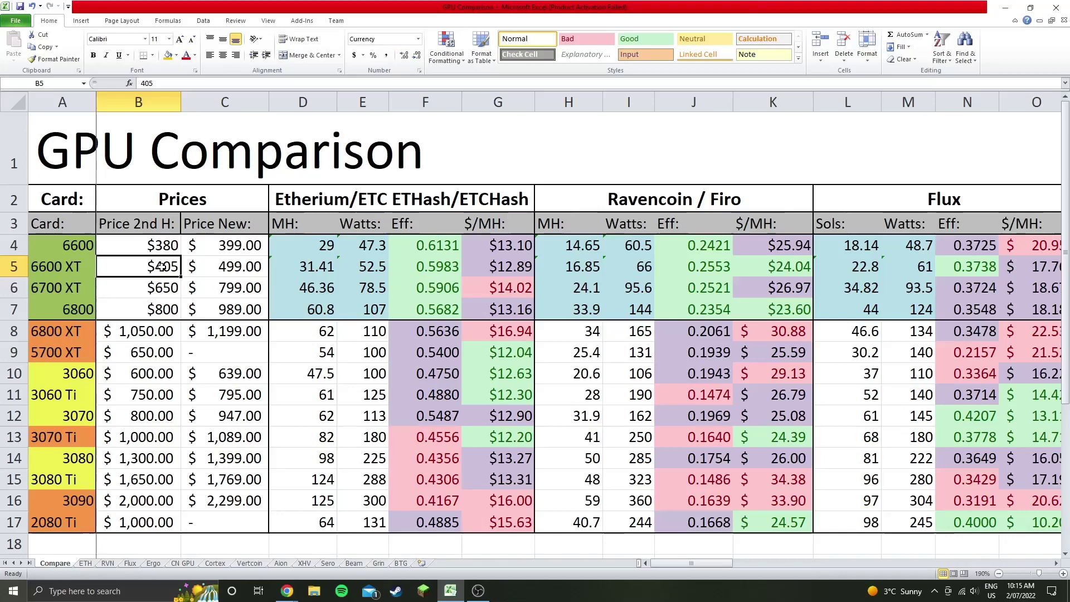
text(38)
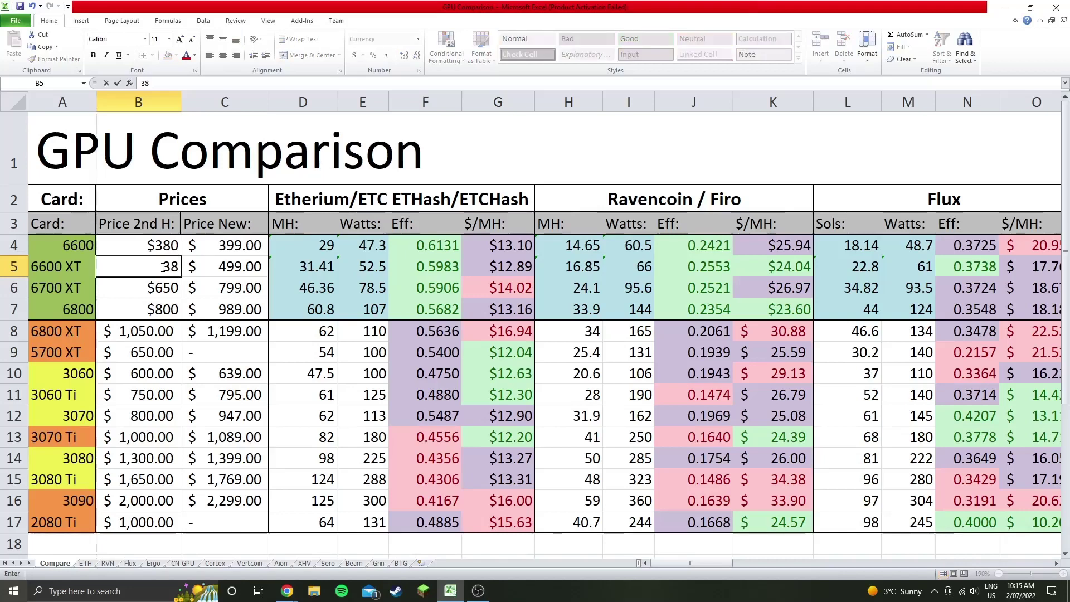
text(5)
key(Return)
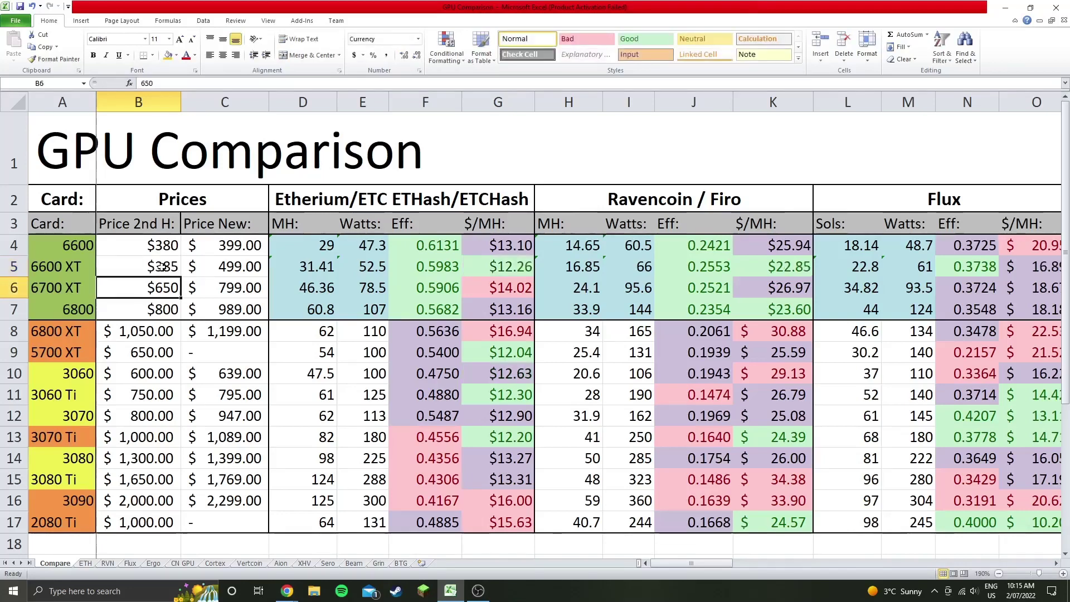
Step: Set the 6600 second-hand price to $350 and the 6700 XT to $610
click(160, 245)
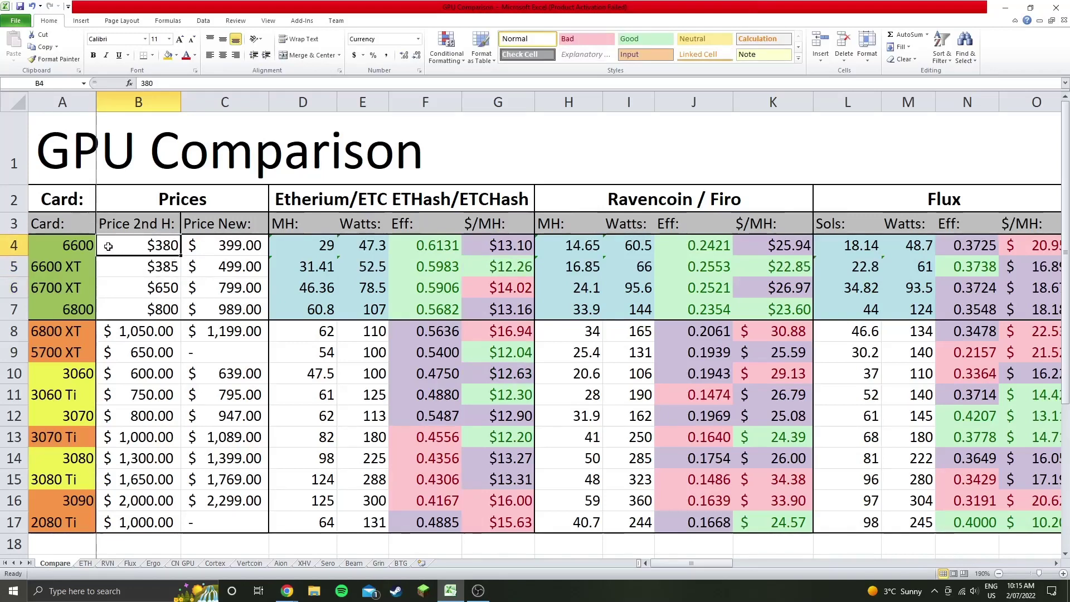
text(350)
key(Return)
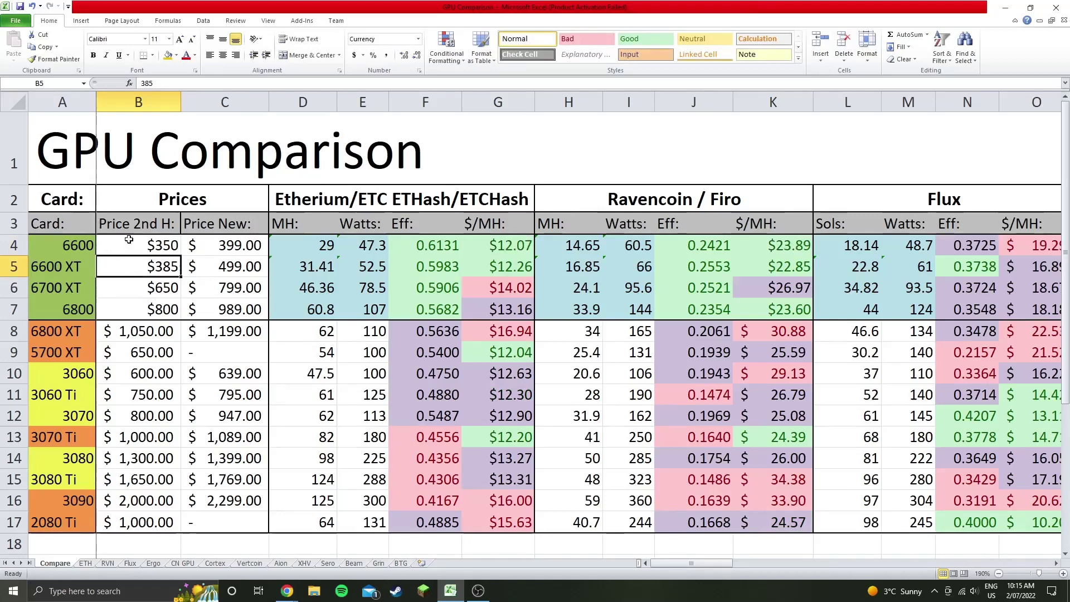
click(131, 290)
text(610)
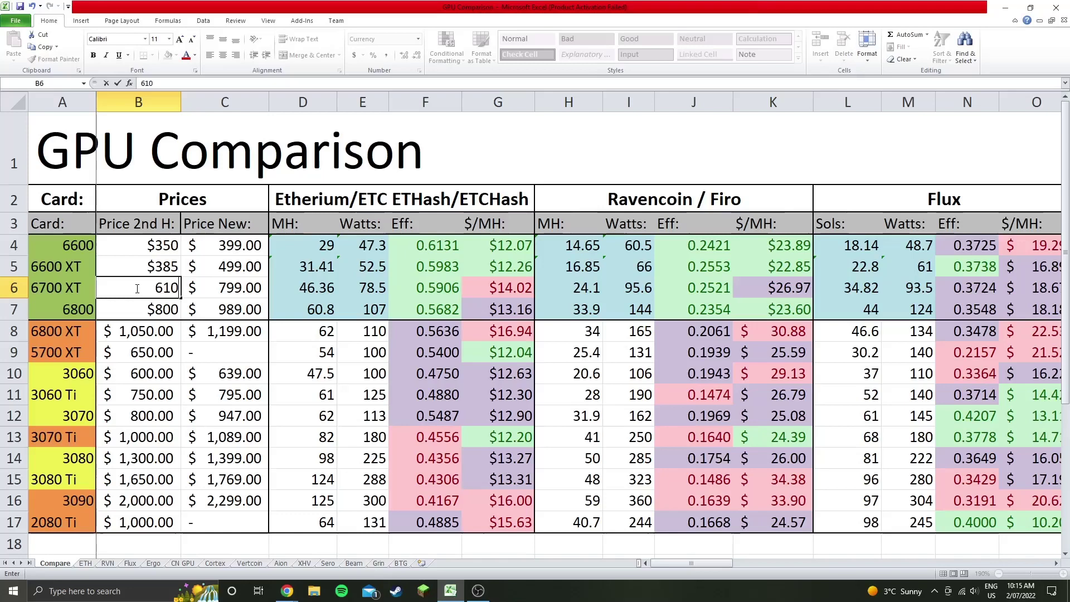
key(Return)
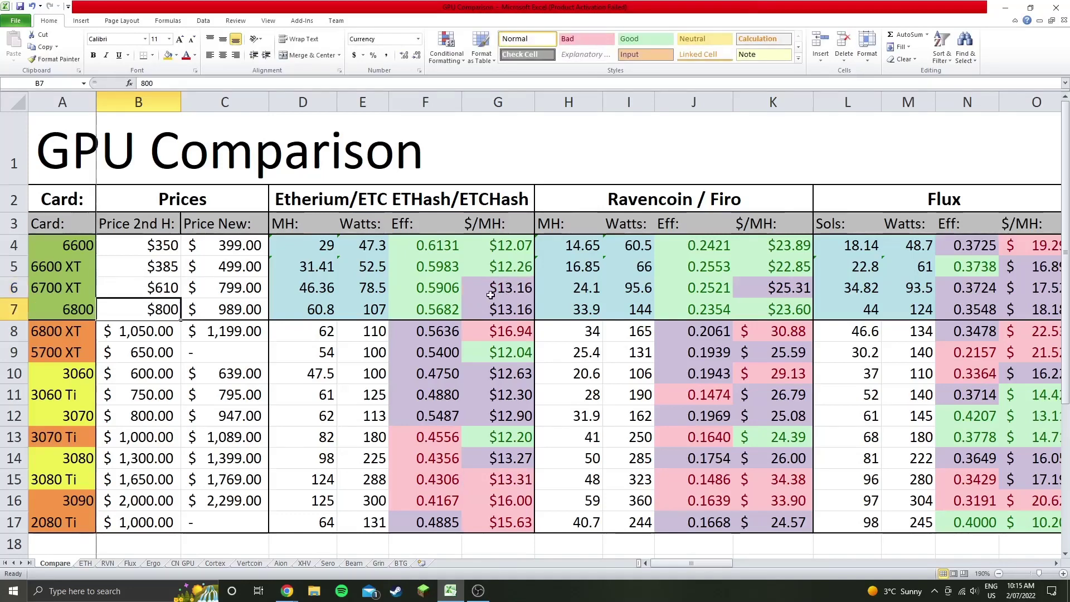
Step: Check the recalculated $/MH formulas in G4 and G5 and efficiency formulas in F4 to F7
click(511, 247)
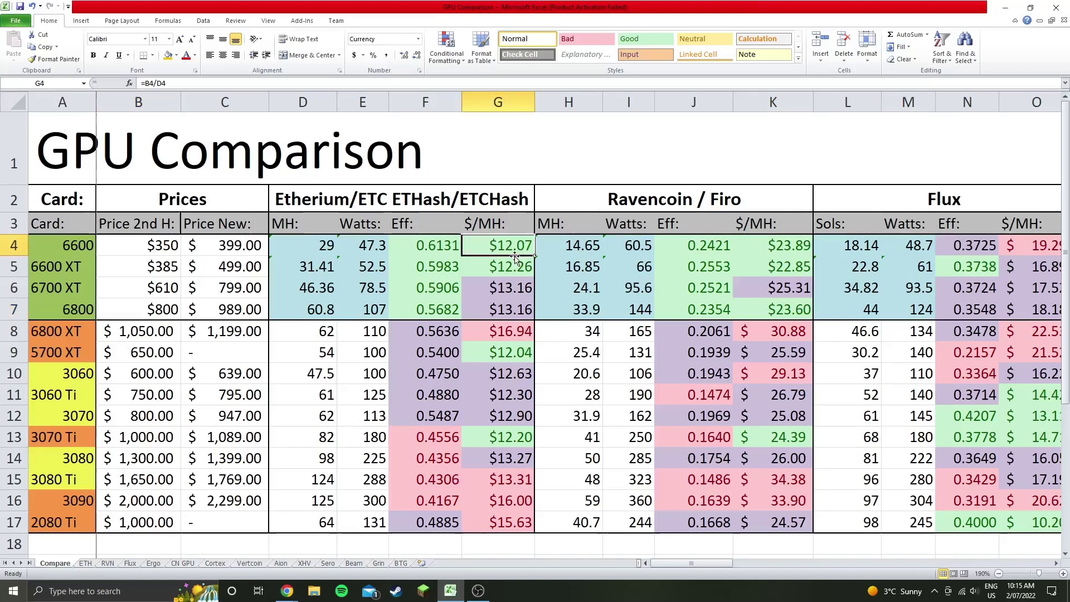
ctrl+click(501, 267)
click(501, 266)
click(434, 273)
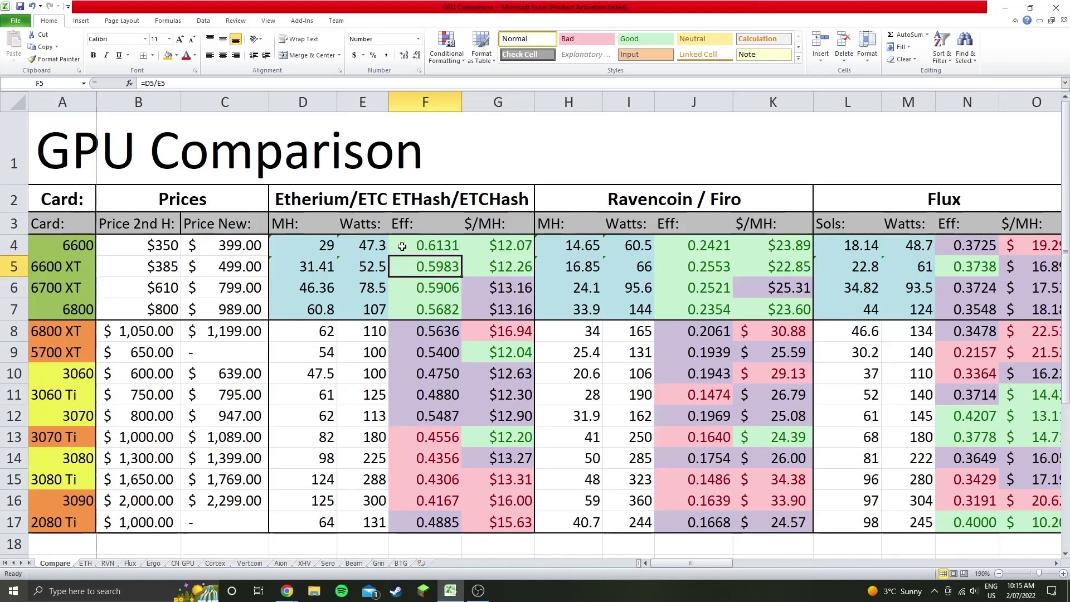
drag(404, 246, 405, 310)
click(404, 309)
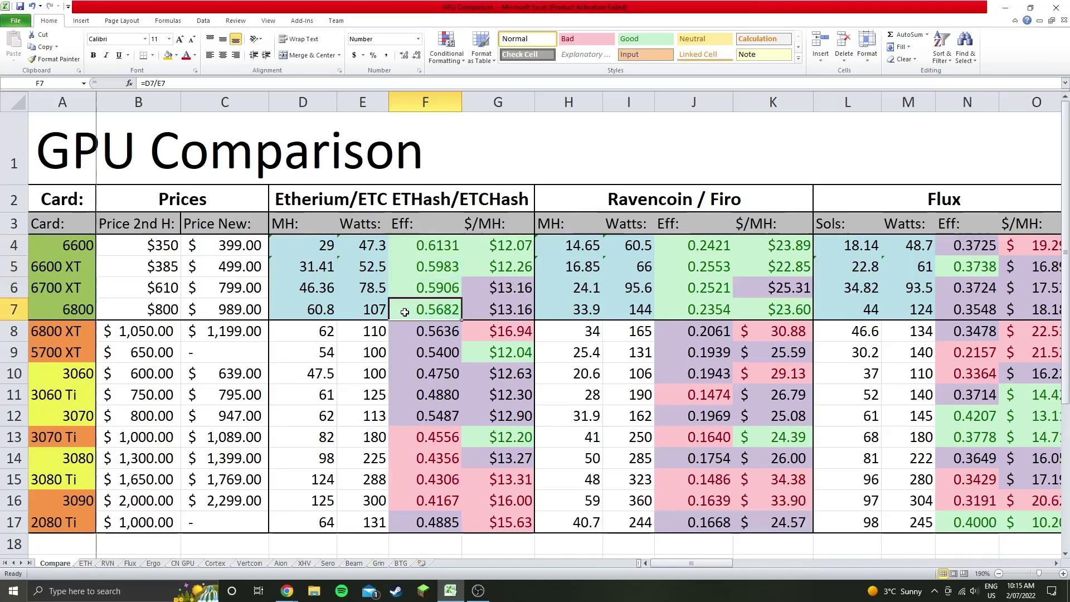
click(402, 290)
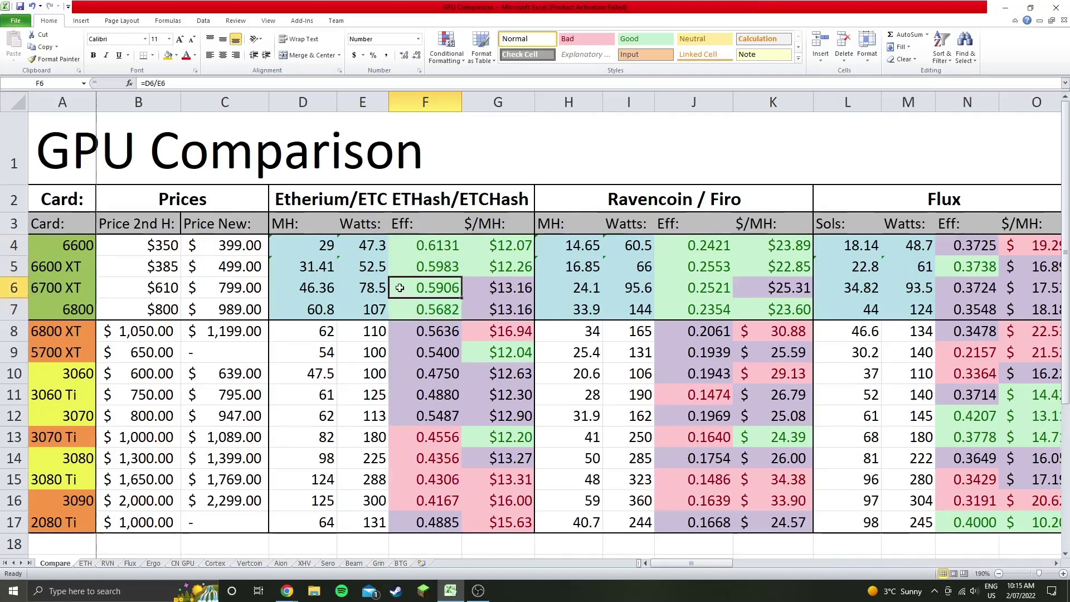
Step: Bring the browser forward on the minerstat Ethereum Classic profitability page
mouse_move(292, 594)
click(347, 544)
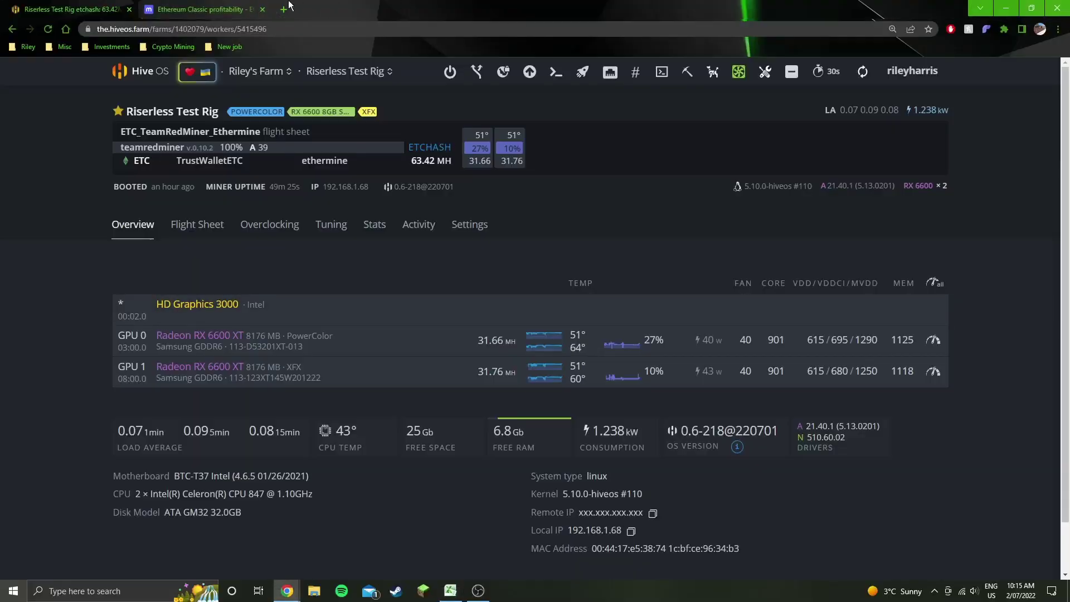
key(ctrl+Tab)
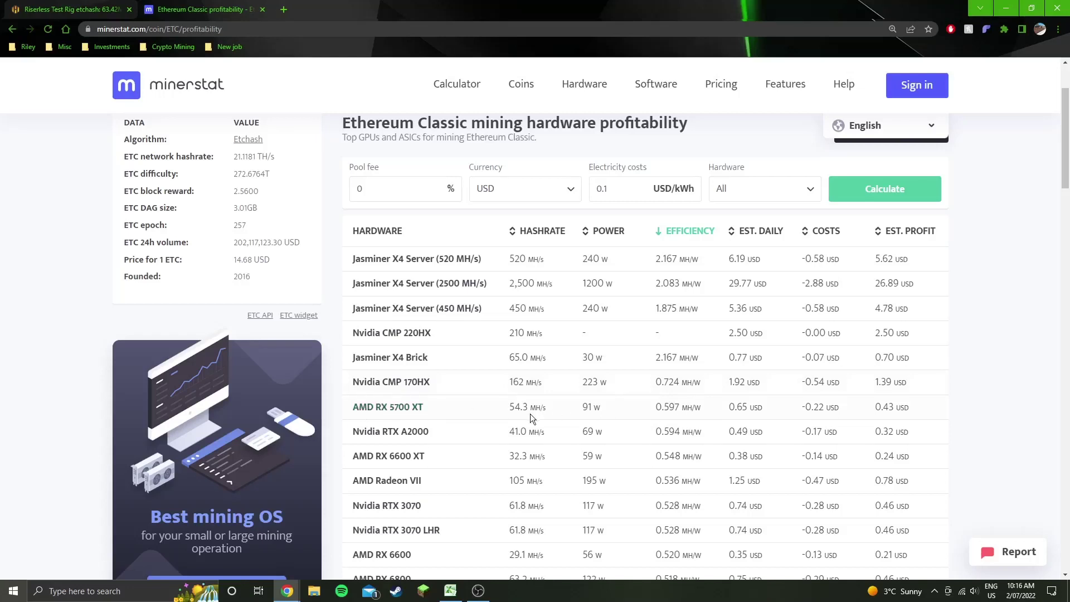
Step: Highlight the RX 5700 XT's 91 w power figure in the ETC hardware table
drag(581, 408, 630, 400)
click(530, 409)
click(581, 410)
double_click(582, 407)
double_click(587, 408)
click(592, 412)
drag(583, 410, 615, 413)
click(564, 406)
mouse_move(582, 411)
mouse_down()
mouse_move(636, 412)
mouse_move(598, 406)
mouse_up()
Step: In the GPU Comparison workbook, check the 6600 XT (F5) and 6600 (F4) efficiency formulas
click(452, 524)
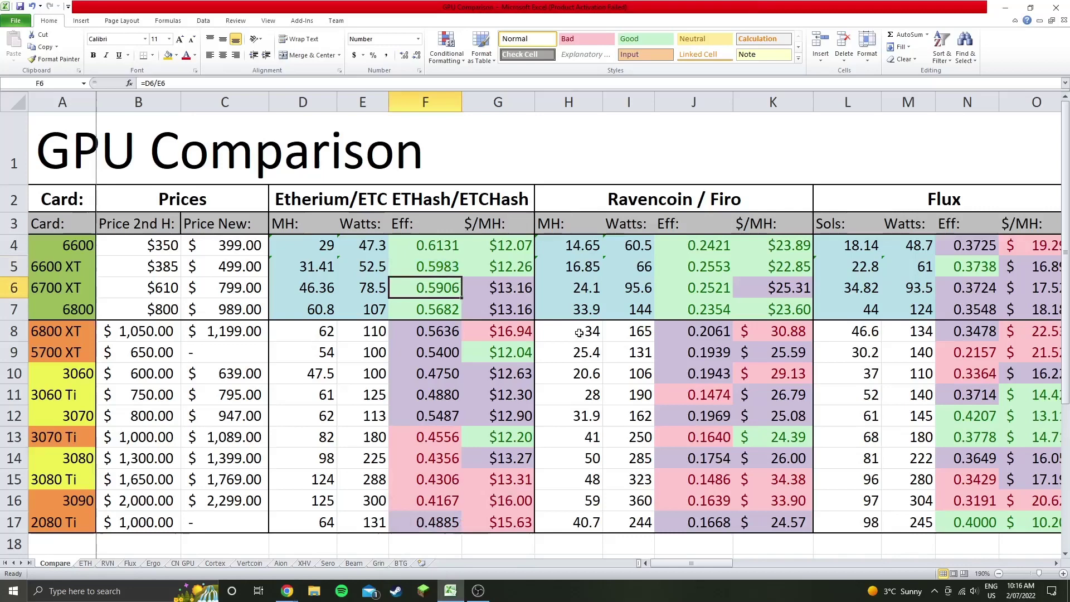
click(448, 267)
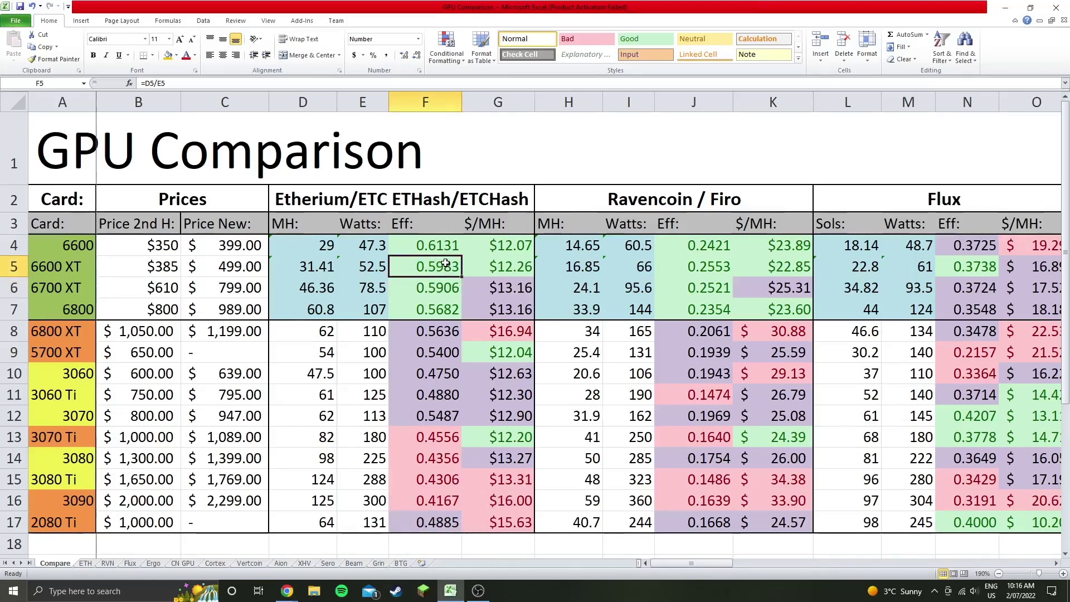
click(437, 245)
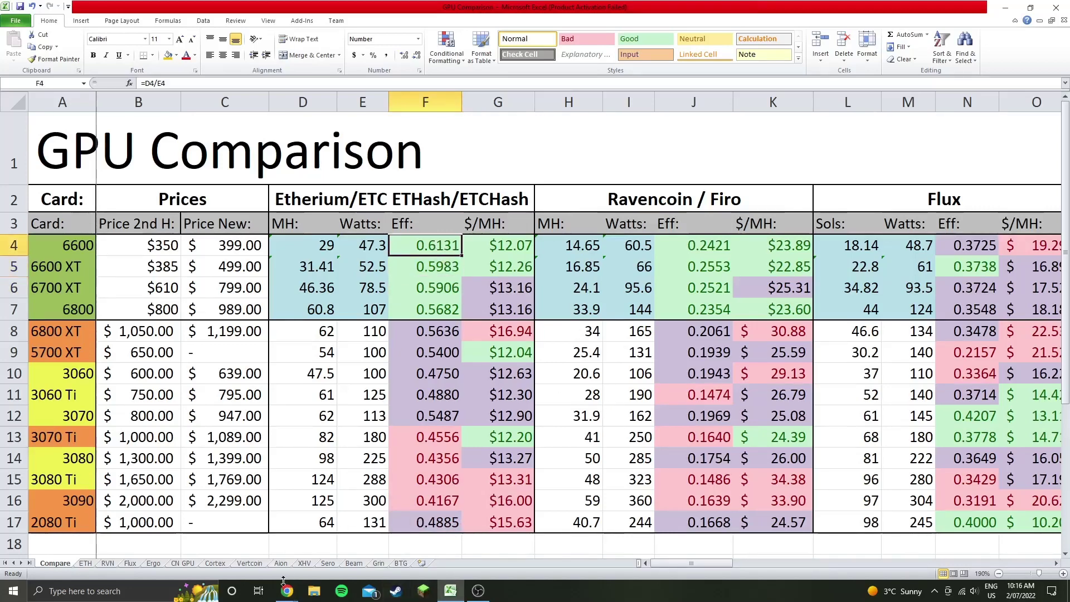
Step: On minerstat, look over the ETC / Ethereum Classic heading and page, then return to the Riserless Test Rig overview
mouse_move(284, 597)
click(357, 548)
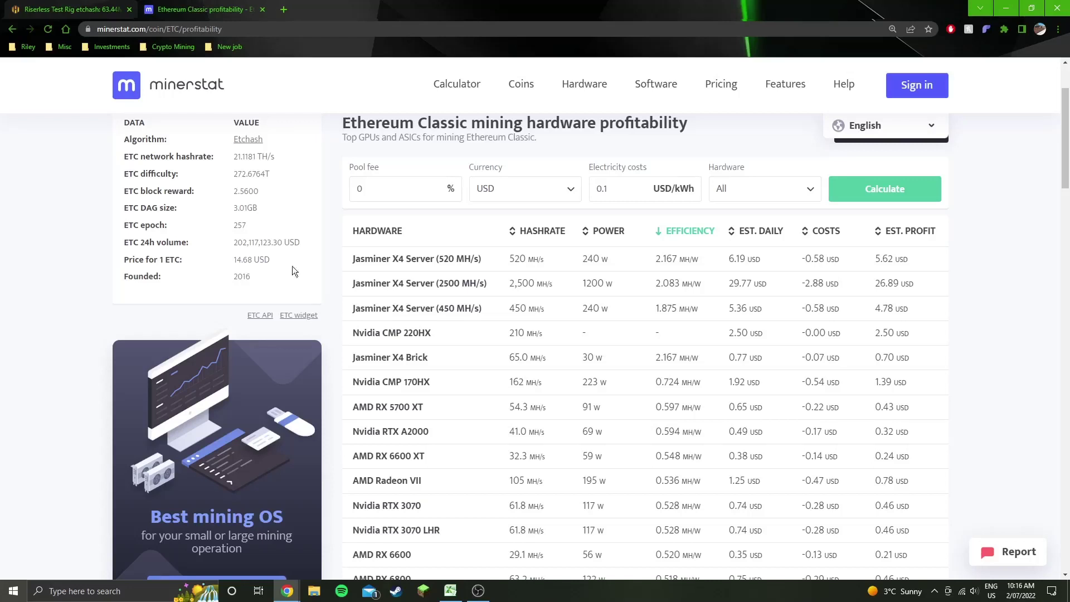
scroll(420, 347, up, 2)
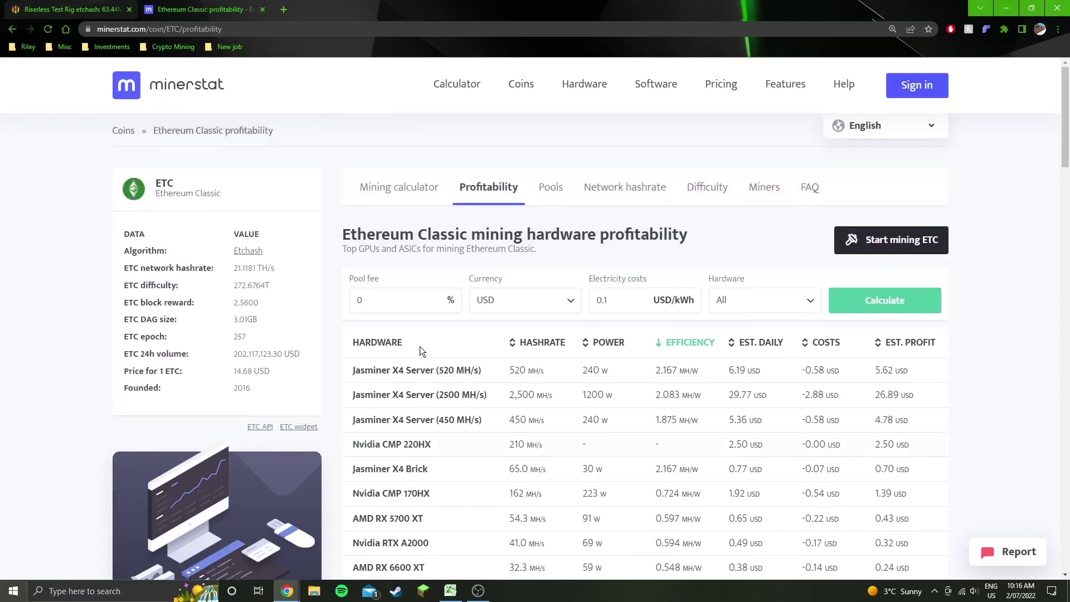
mouse_move(155, 182)
mouse_down()
mouse_move(202, 192)
mouse_move(156, 175)
mouse_up()
click(327, 202)
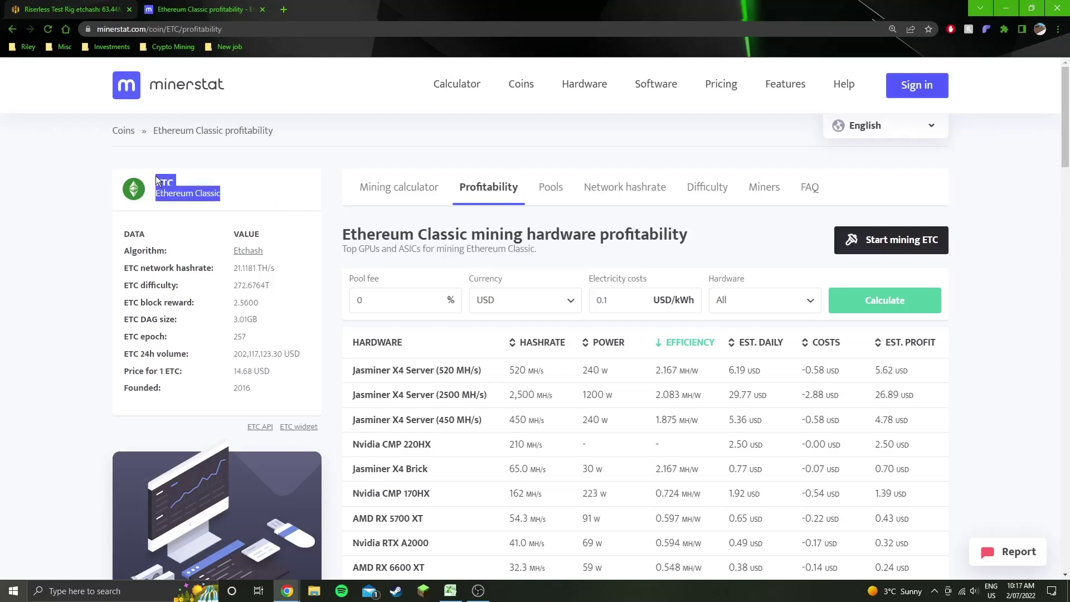
click(328, 181)
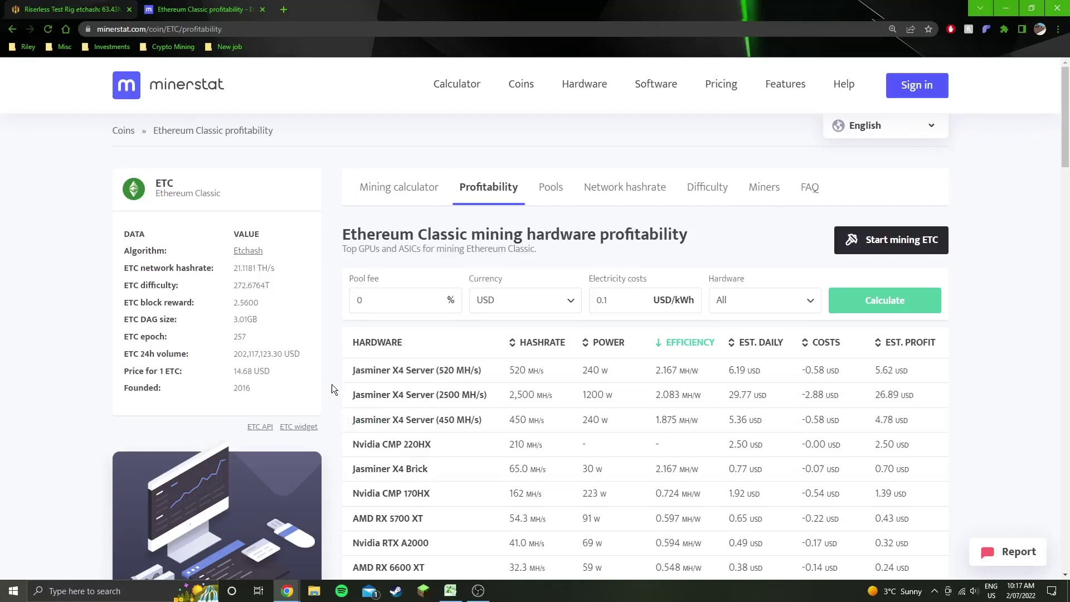
key(ctrl+a)
scroll(332, 383, down, 1)
click(330, 365)
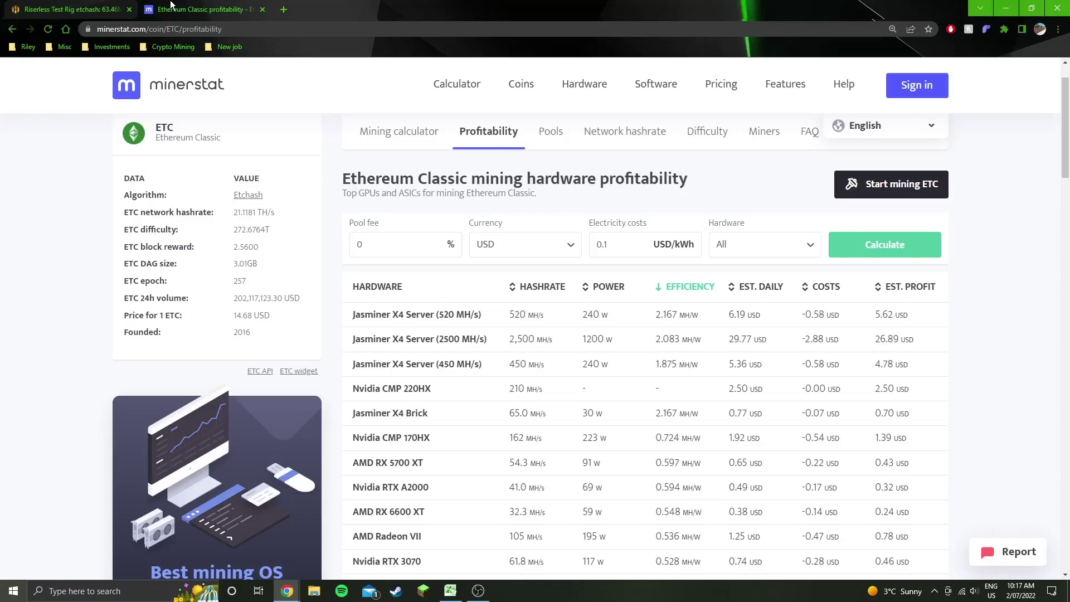
click(54, 9)
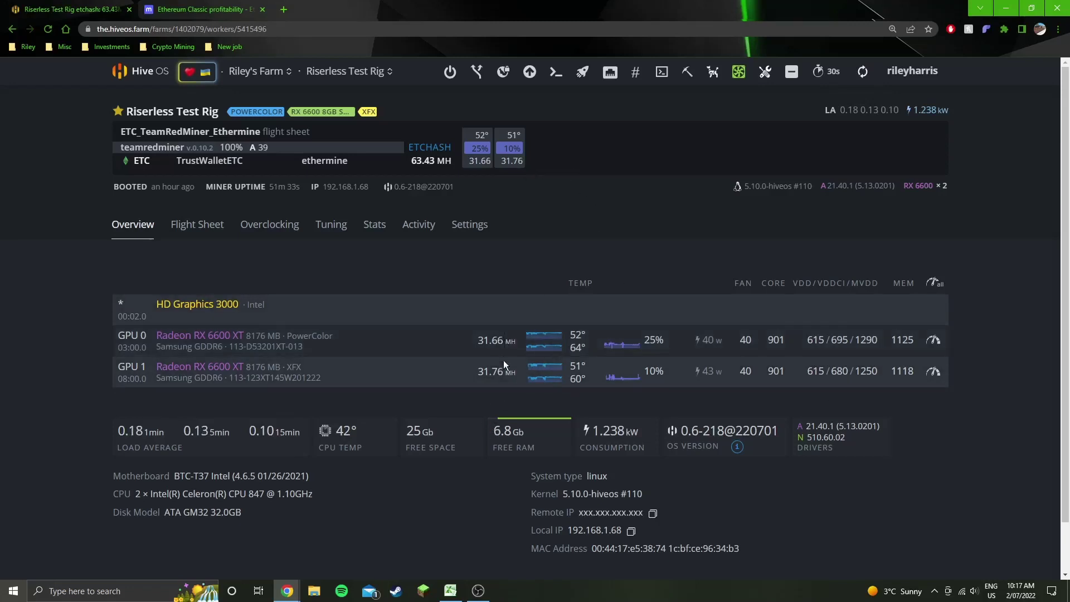
click(450, 591)
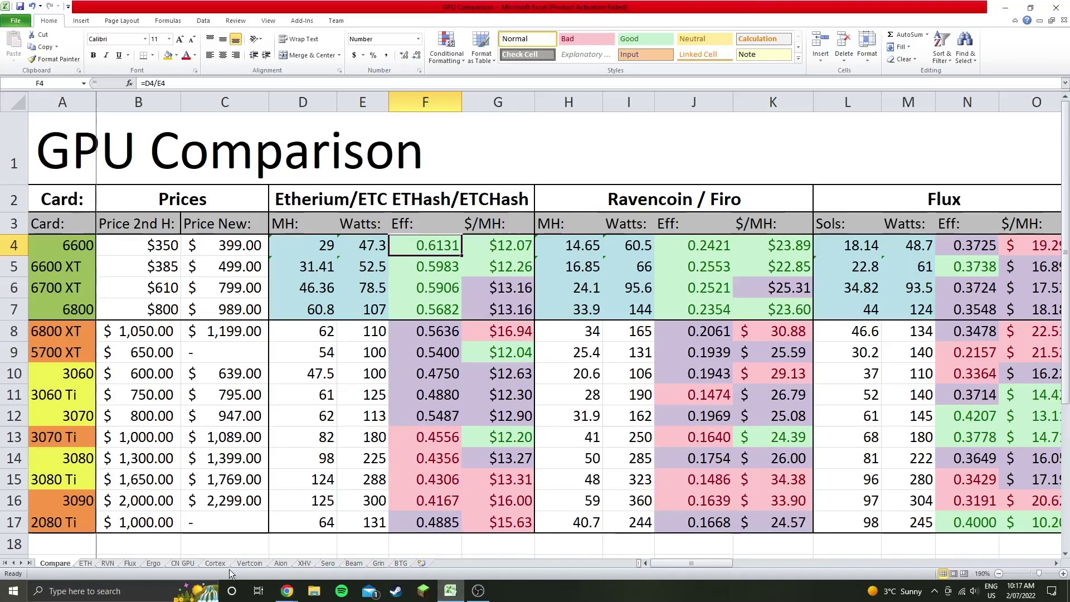
click(85, 564)
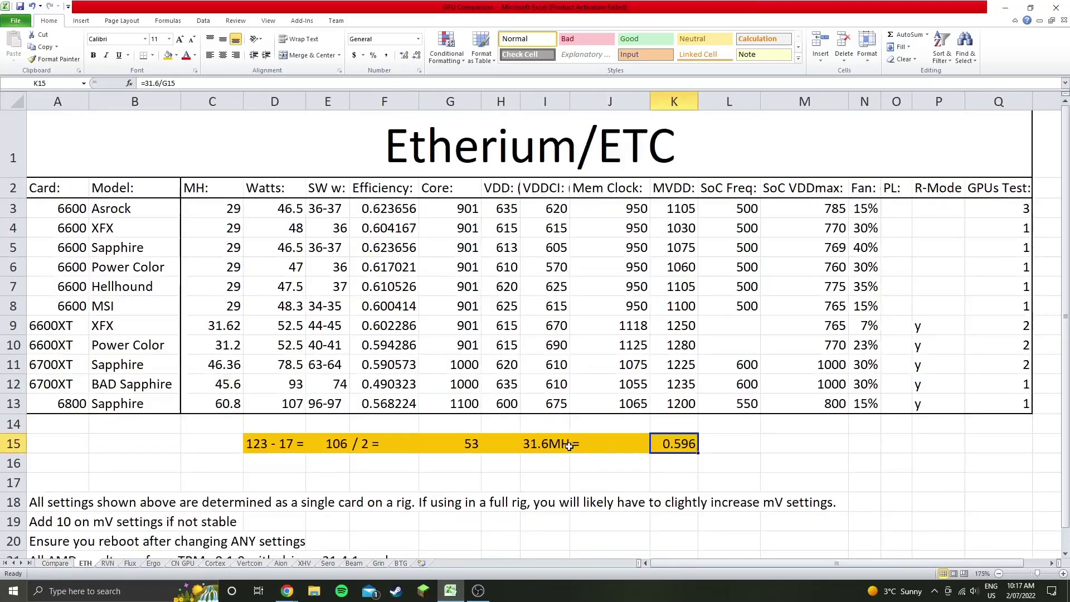
click(287, 590)
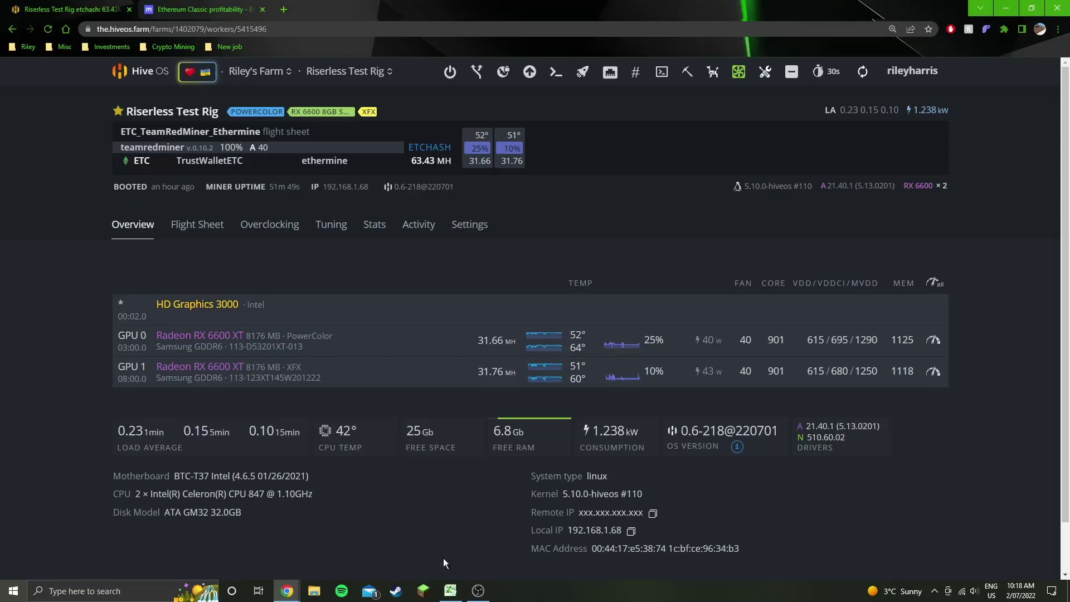
click(450, 591)
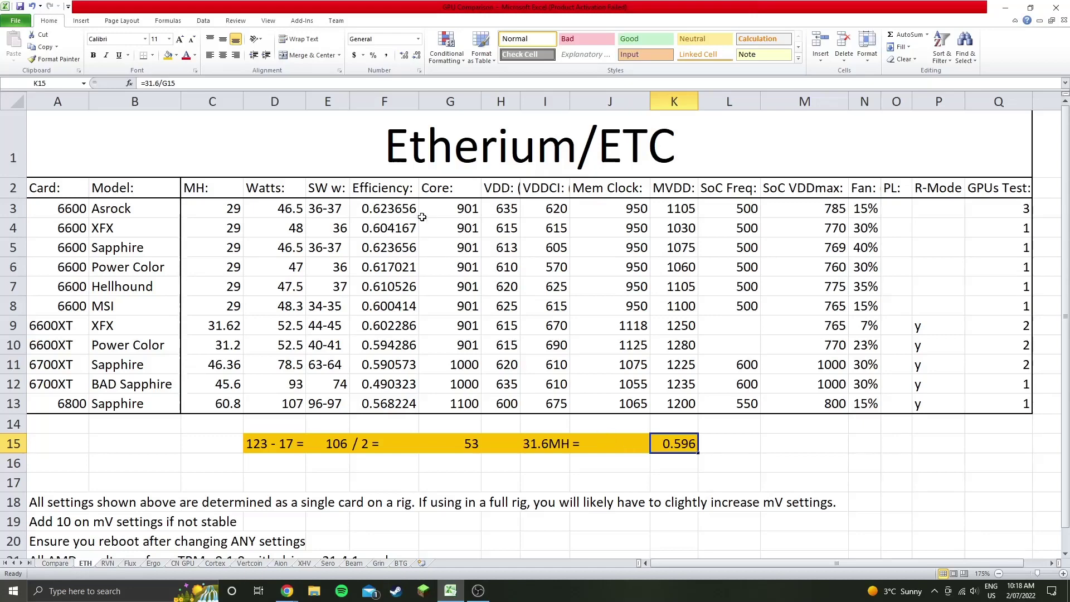
click(56, 563)
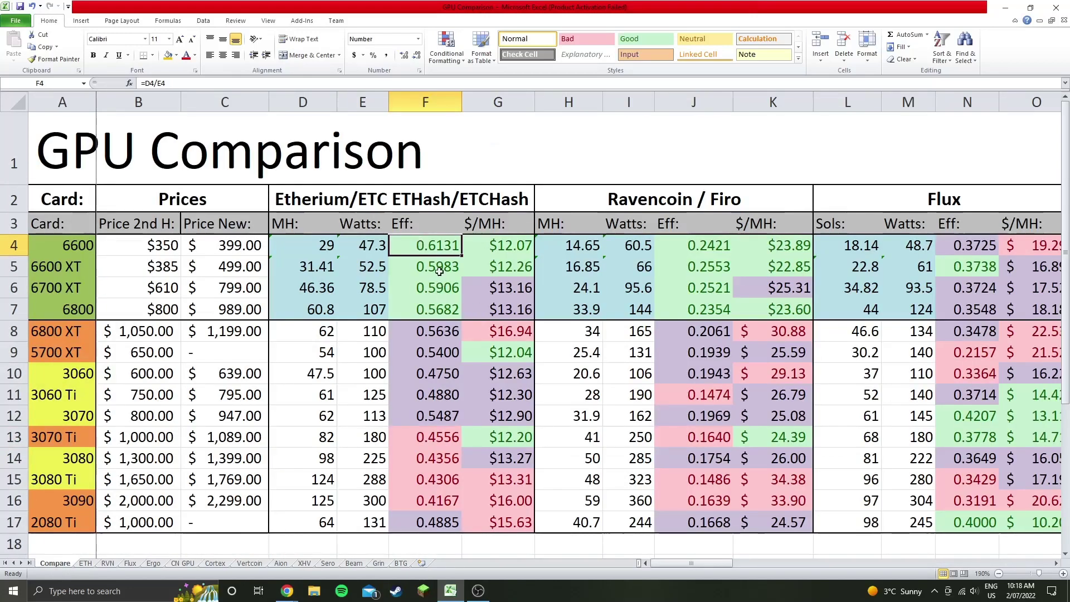
click(417, 266)
click(415, 245)
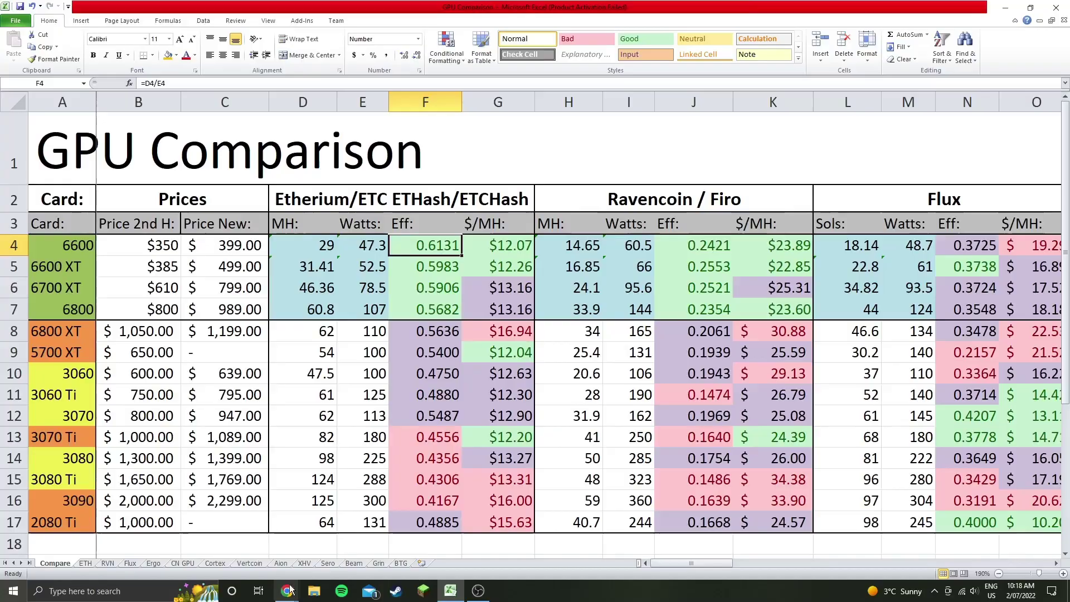
mouse_move(286, 591)
click(348, 545)
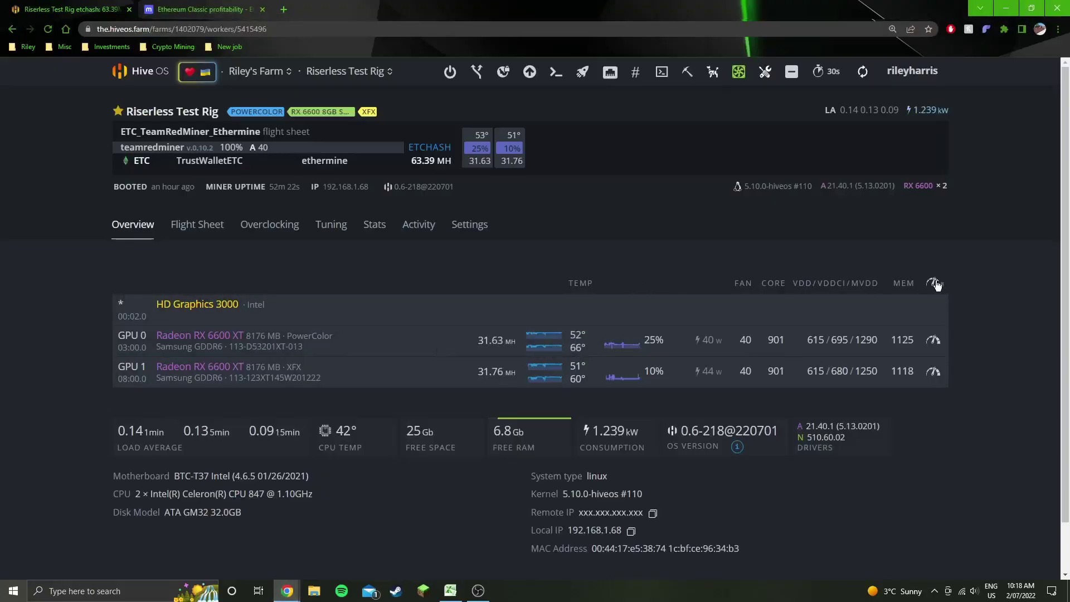